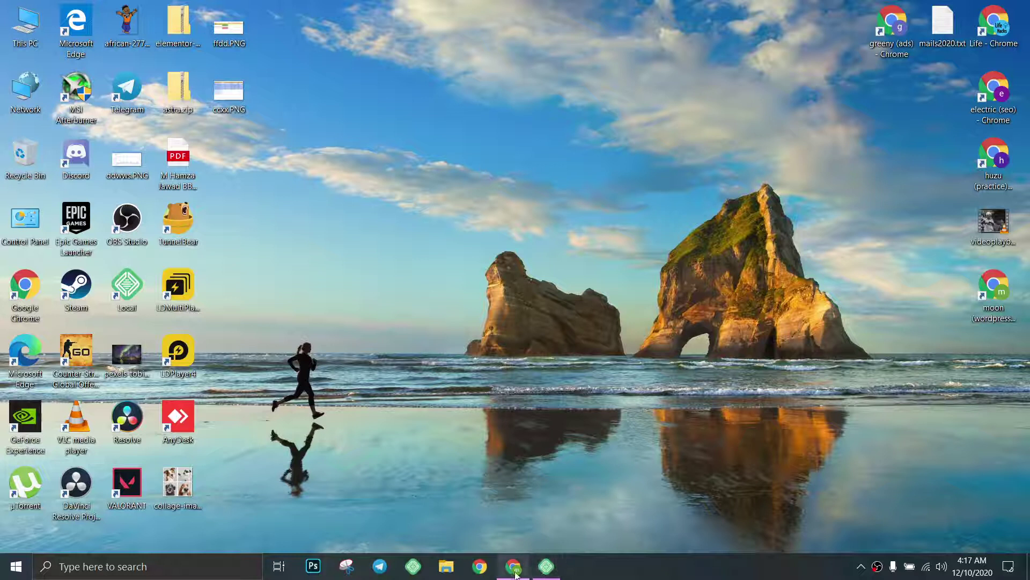
Step: Restore the Chrome window showing the WordPress Manage Themes page from the taskbar
{"action": "mouse_move", "coordinate": [520, 577]}
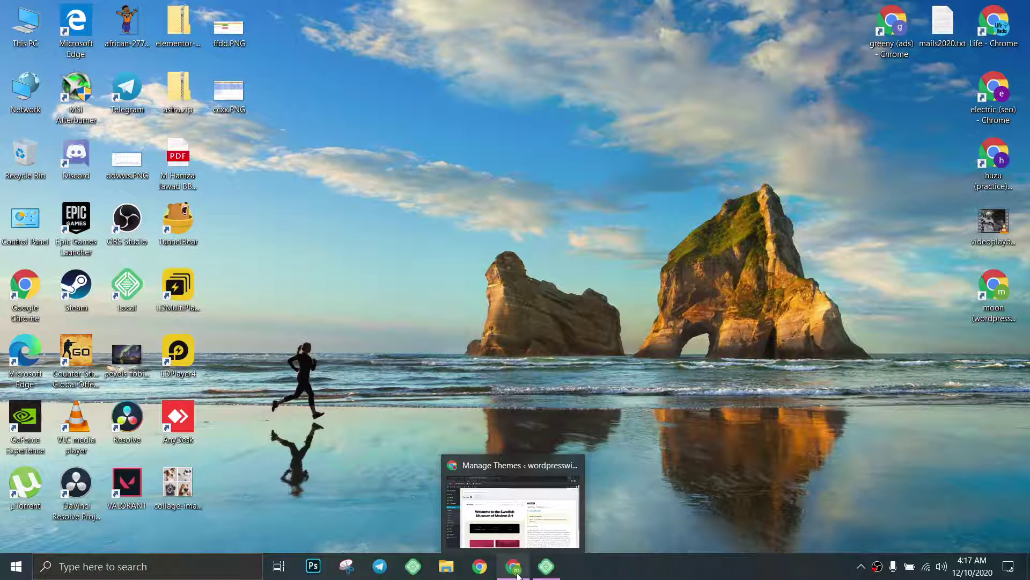
{"action": "left_click", "coordinate": [518, 574]}
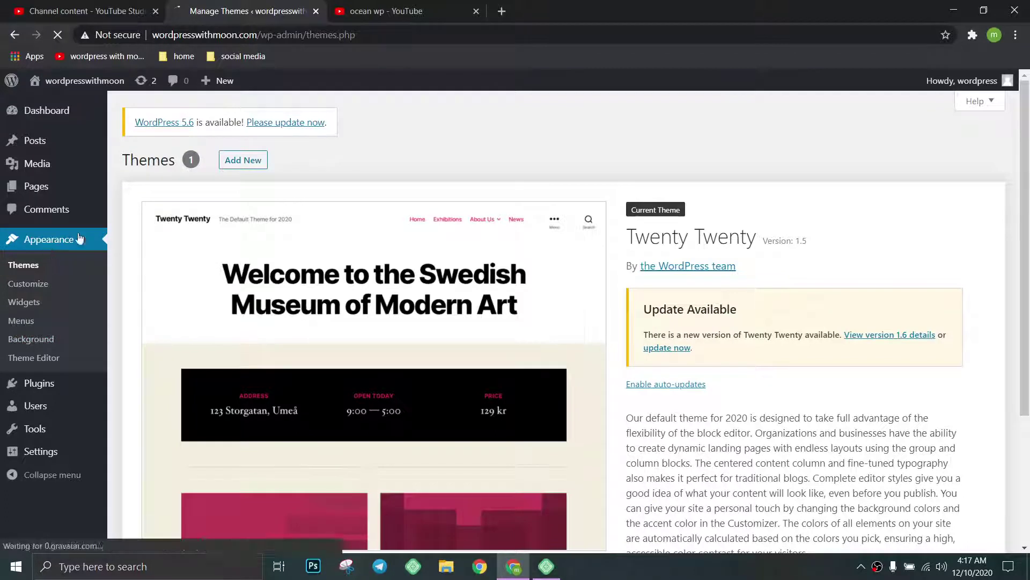
Step: Search the theme directory for 'oceanwp', install OceanWP, close the YouTube tab, and activate it
{"action": "left_click", "coordinate": [243, 160]}
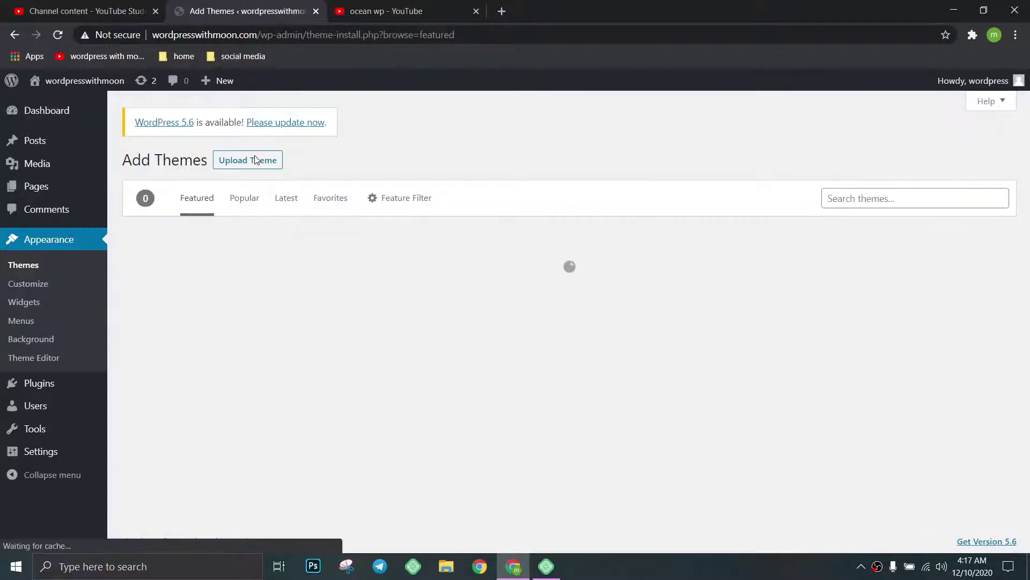
{"action": "left_click", "coordinate": [845, 197]}
{"action": "left_click", "coordinate": [846, 251]}
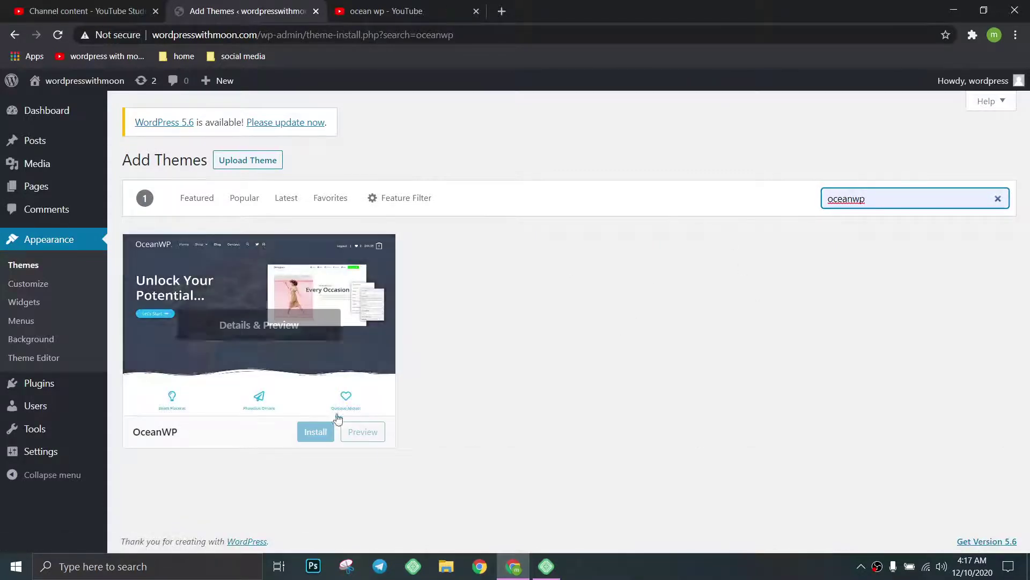
{"action": "left_click", "coordinate": [311, 435]}
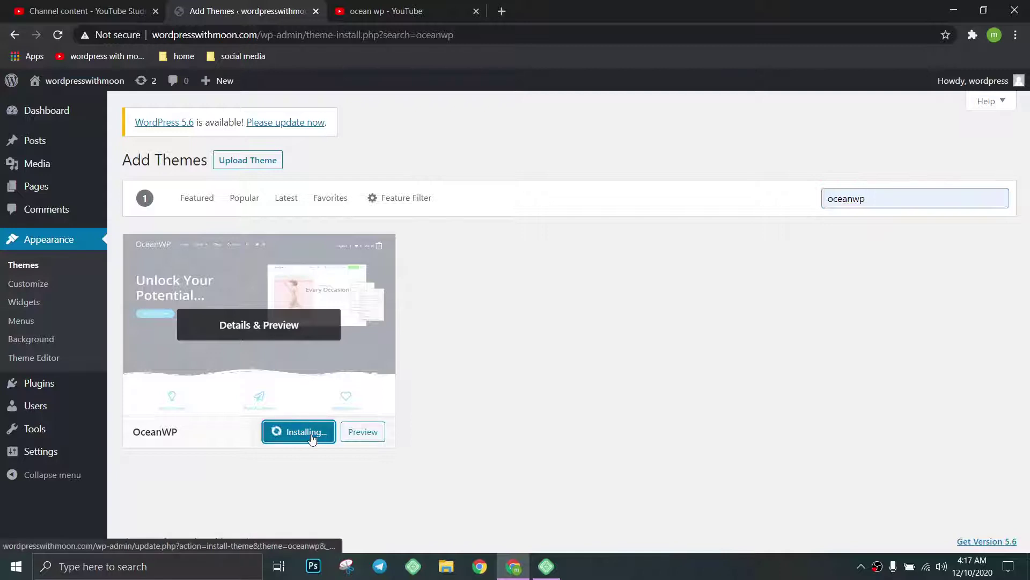
{"action": "left_click", "coordinate": [475, 11]}
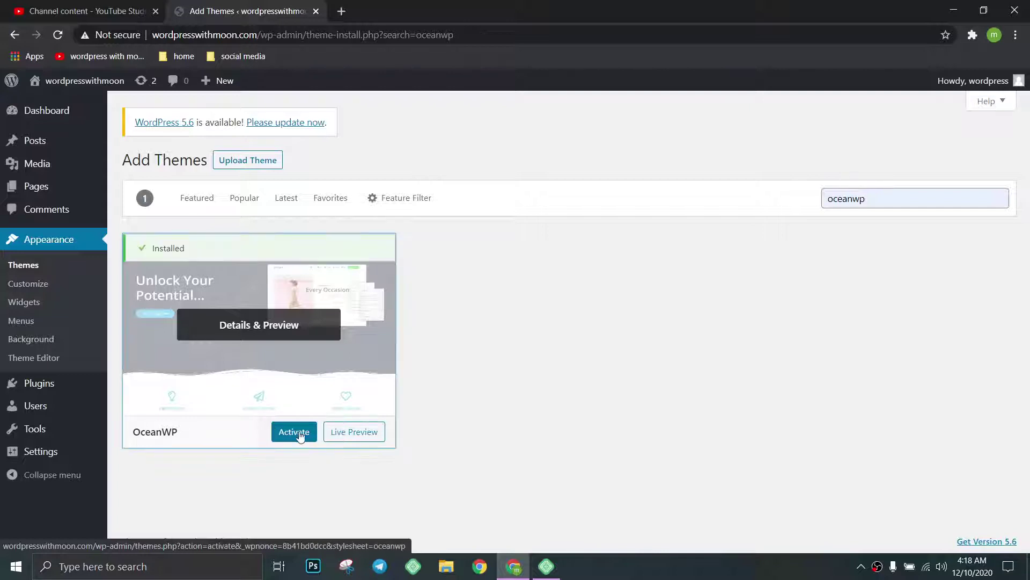
{"action": "left_click", "coordinate": [294, 432]}
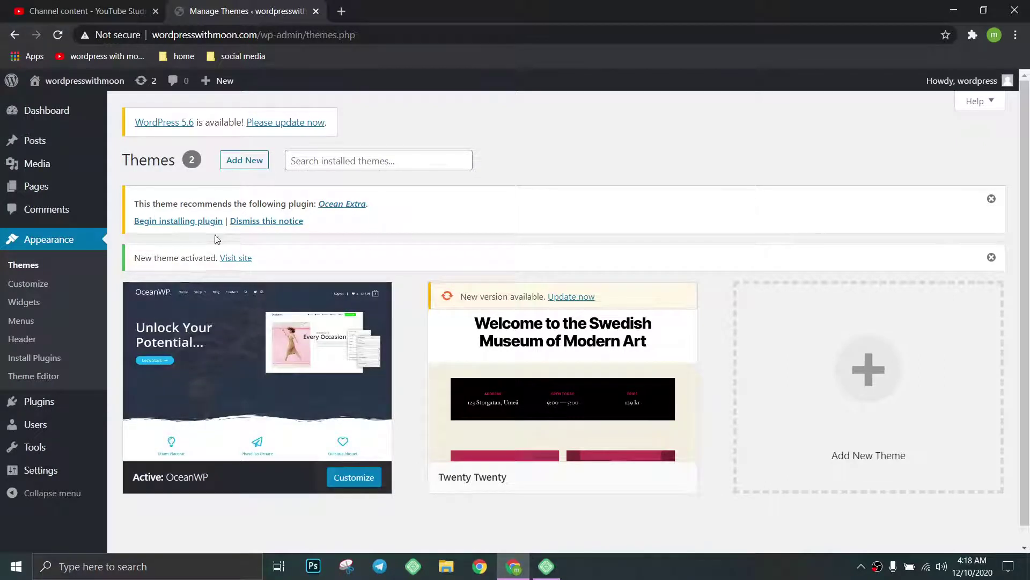
Step: Install the recommended Ocean Extra plugin from the OceanWP notice's plugin installer
{"action": "left_click", "coordinate": [189, 224]}
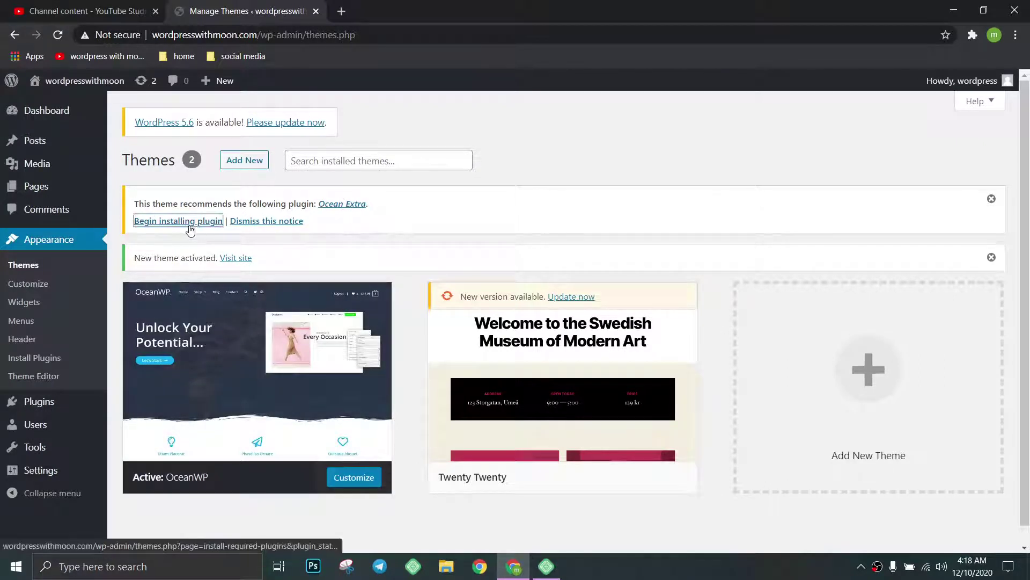
{"action": "left_click", "coordinate": [135, 233]}
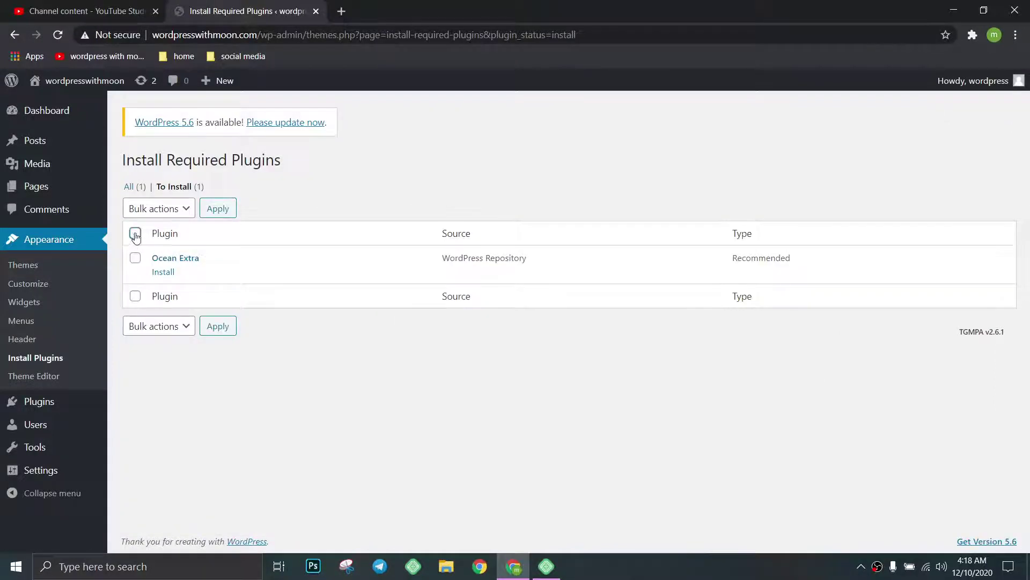
{"action": "left_click", "coordinate": [218, 210]}
{"action": "left_click", "coordinate": [167, 273]}
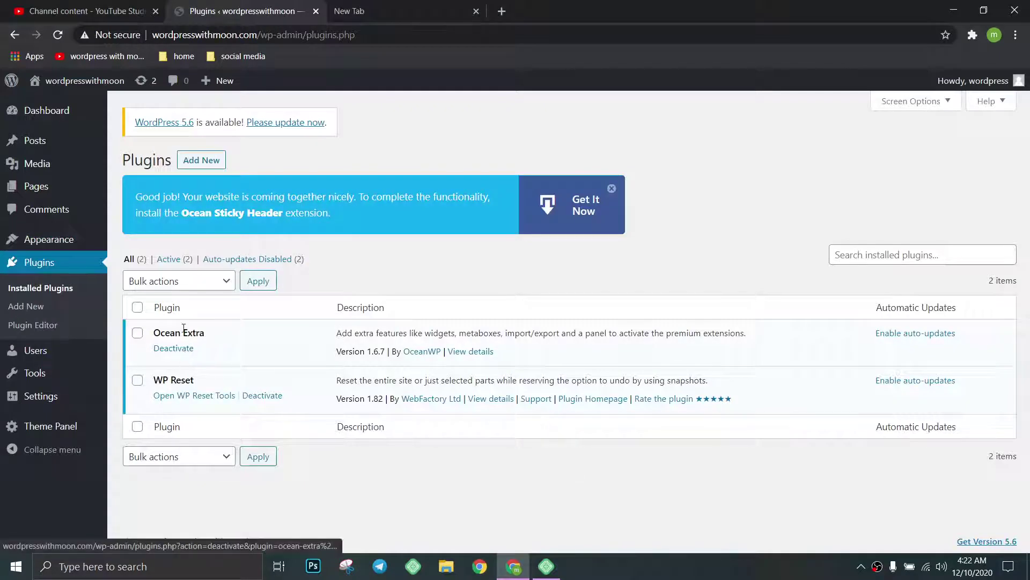
Step: Dismiss the Ocean Sticky Header banner and copy the text 'OceanWP Demo Import' from another tab
{"action": "left_click", "coordinate": [611, 190]}
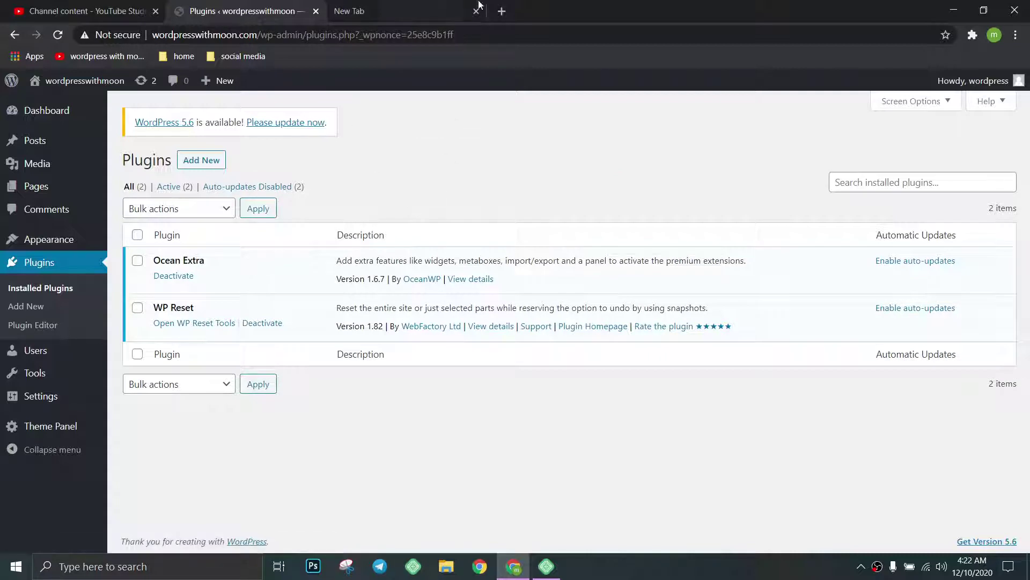
{"action": "left_click", "coordinate": [385, 12]}
{"action": "left_click", "coordinate": [70, 43]}
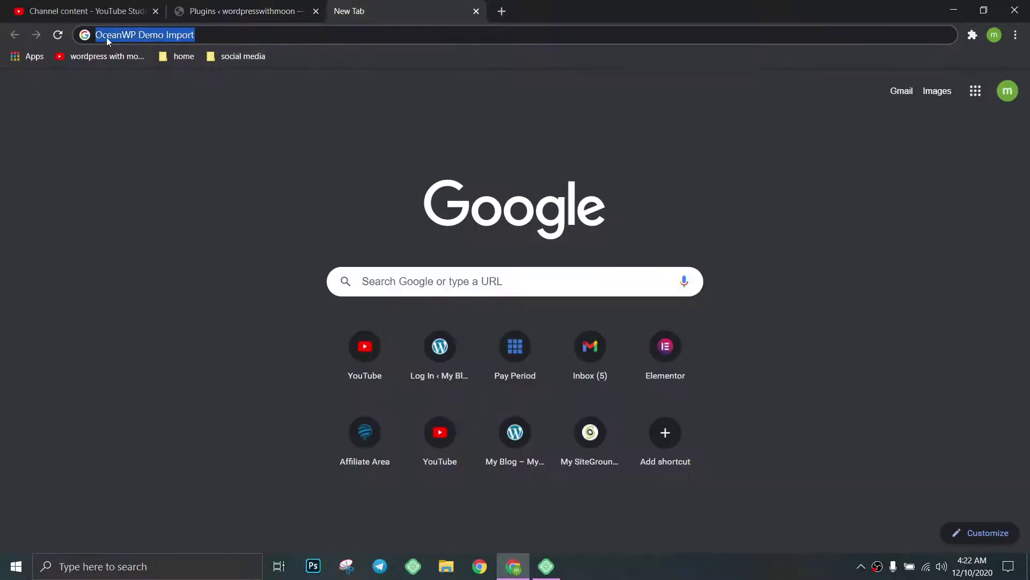
{"action": "right_click", "coordinate": [106, 37]}
{"action": "left_click", "coordinate": [147, 110]}
Step: Search Add New Plugins for 'OceanWP Demo Import', then install and activate Ocean Demo Import
{"action": "left_click", "coordinate": [236, 10]}
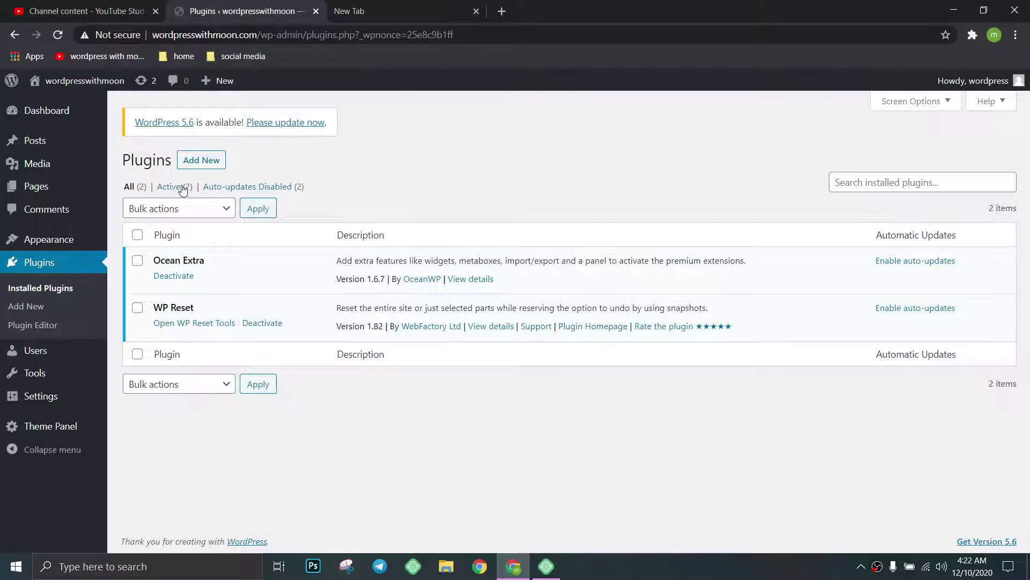
{"action": "left_click", "coordinate": [201, 159]}
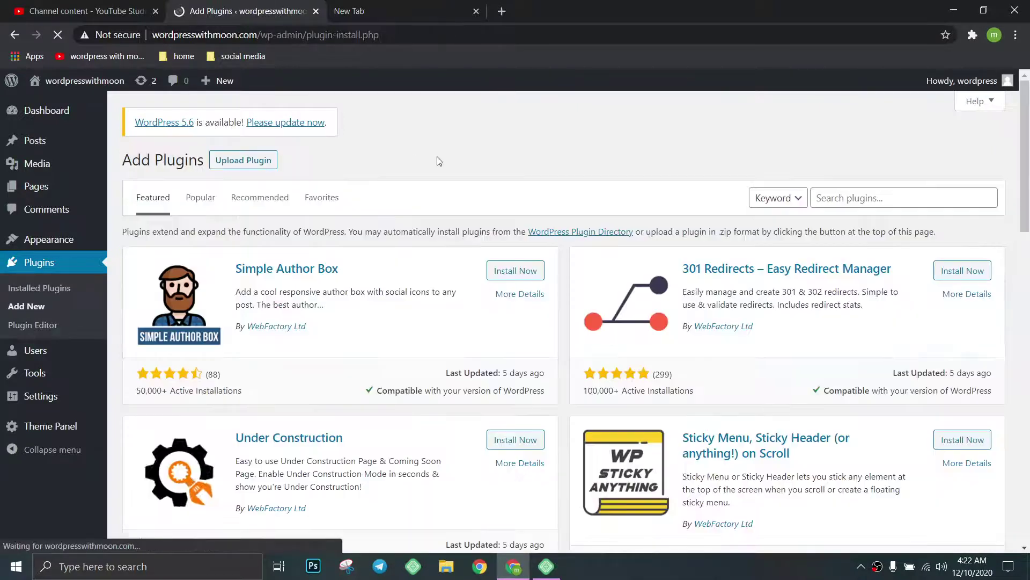
{"action": "right_click", "coordinate": [822, 192]}
{"action": "left_click", "coordinate": [866, 298]}
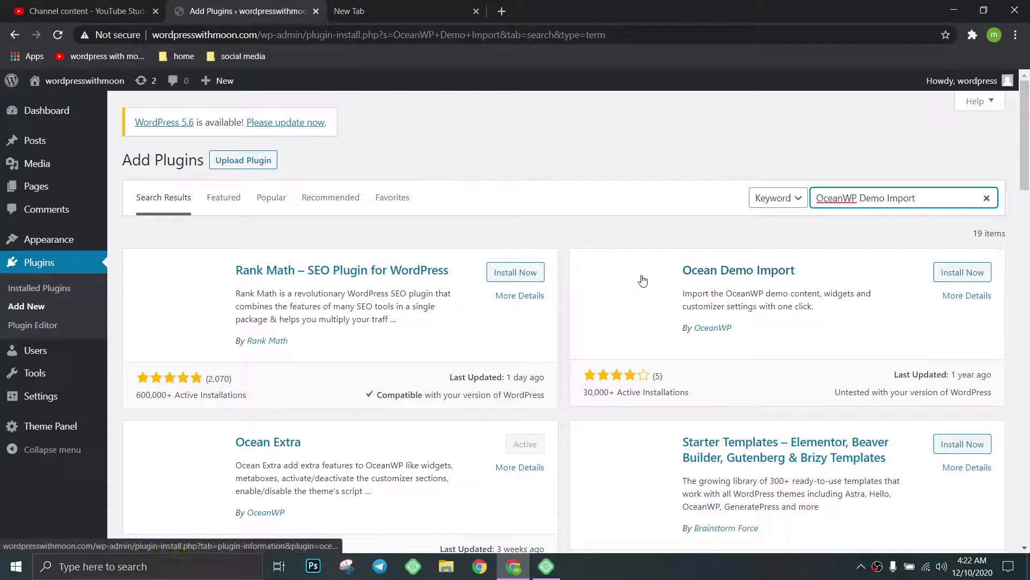
{"action": "left_click", "coordinate": [951, 277]}
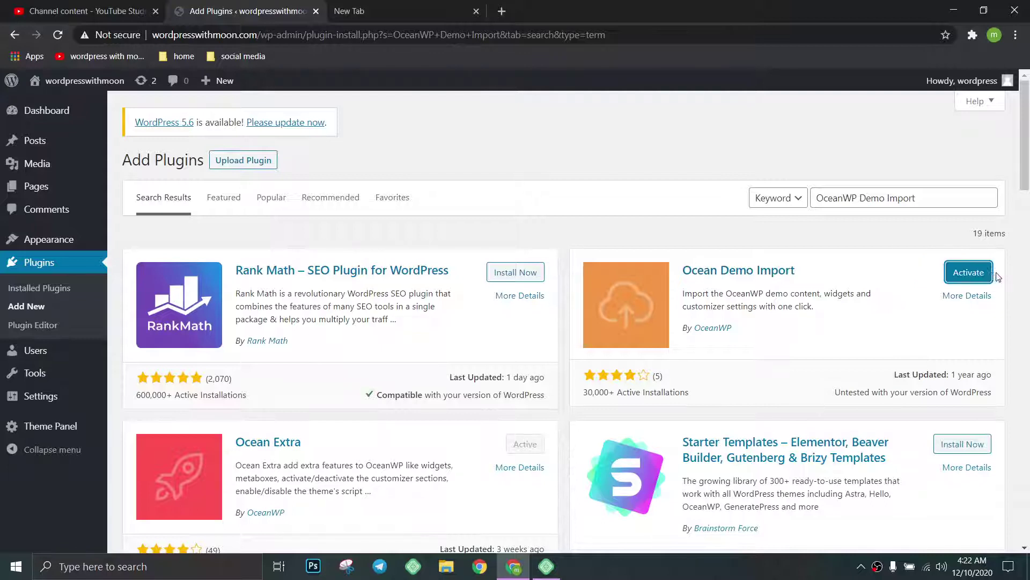
{"action": "left_click", "coordinate": [986, 275]}
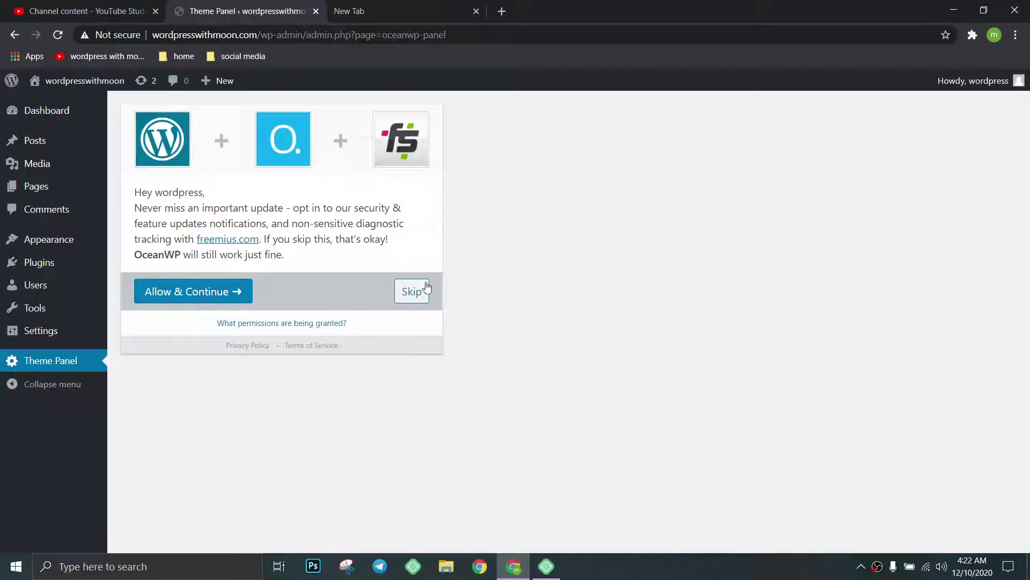
Step: Skip the OceanWP opt-in, visit Install Demos, and finish Ocean Demo Import activation on the Theme Panel
{"action": "left_click", "coordinate": [412, 291]}
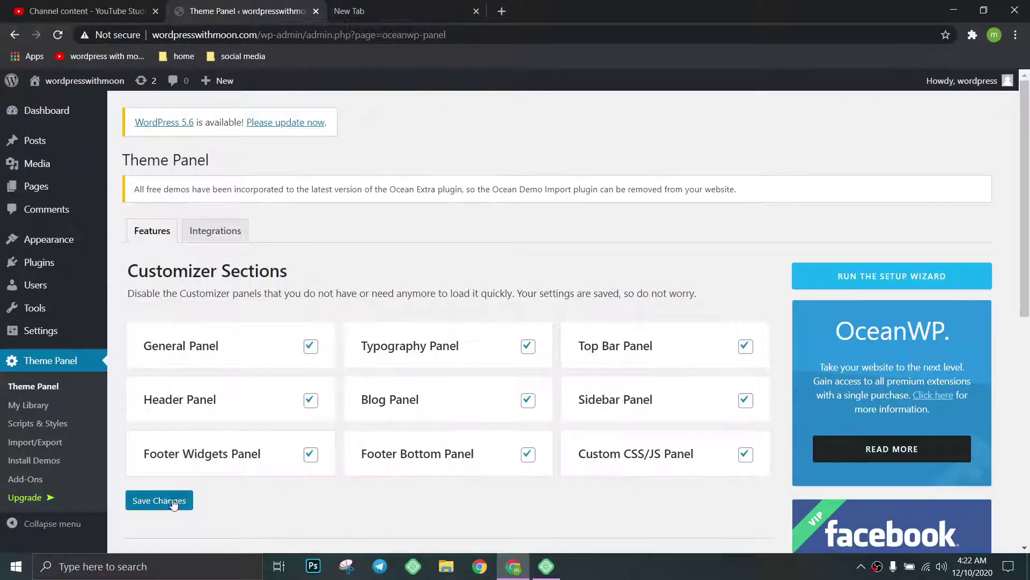
{"action": "left_click", "coordinate": [37, 461]}
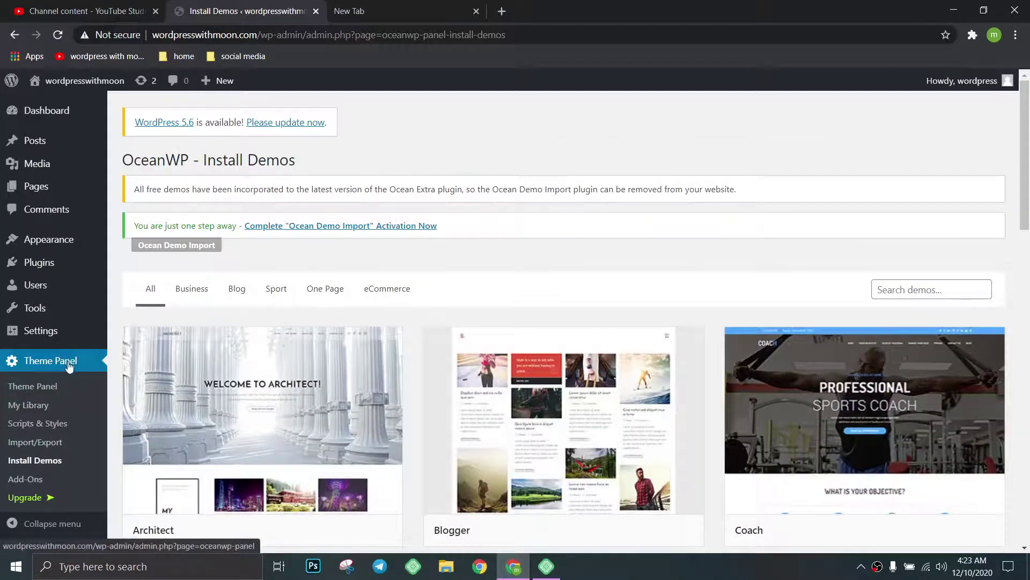
{"action": "left_click", "coordinate": [42, 464]}
{"action": "left_click", "coordinate": [405, 232]}
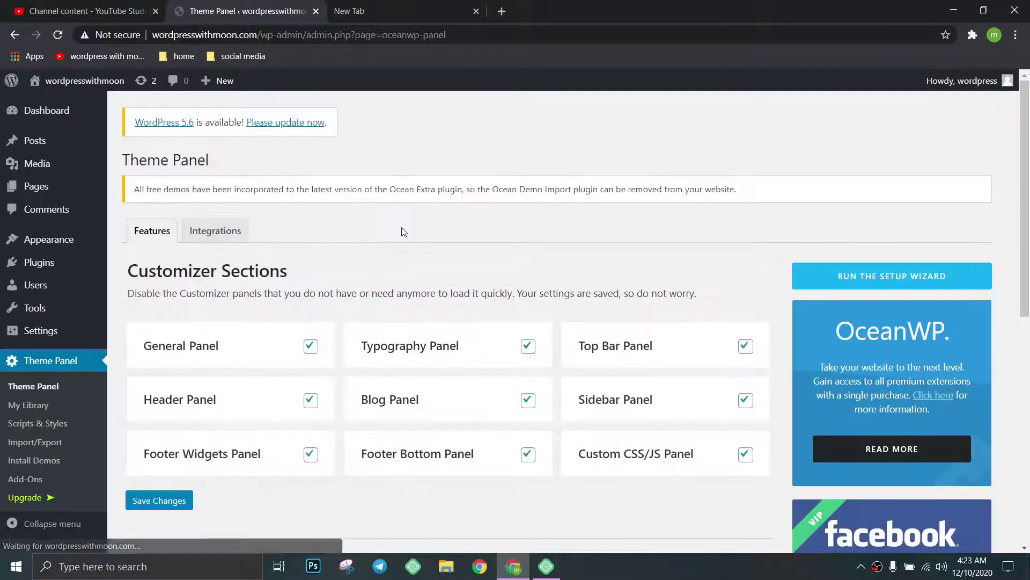
{"action": "scroll", "coordinate": [346, 288], "scroll_direction": "down", "scroll_amount": 7}
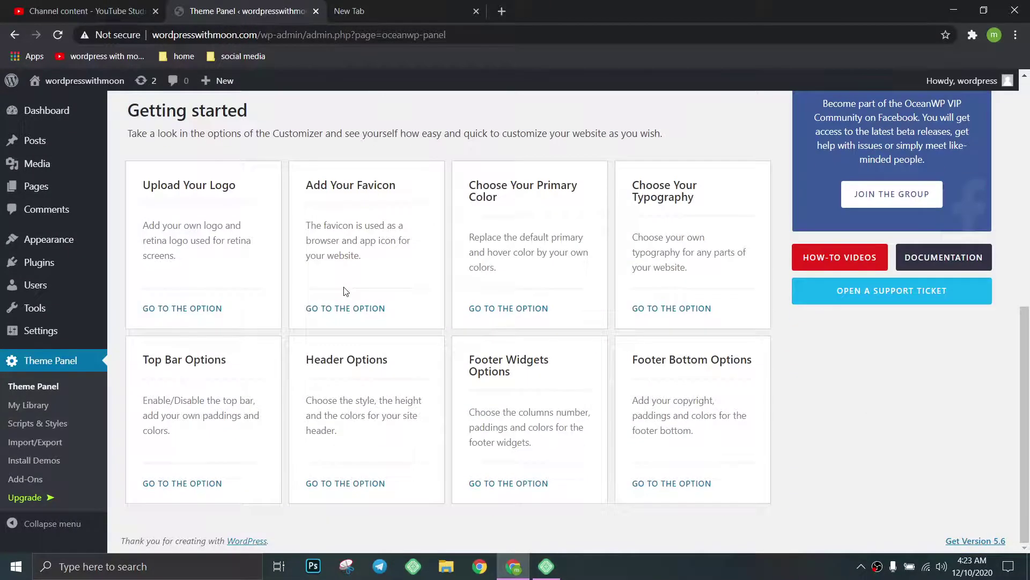
{"action": "scroll", "coordinate": [345, 288], "scroll_direction": "up", "scroll_amount": 7}
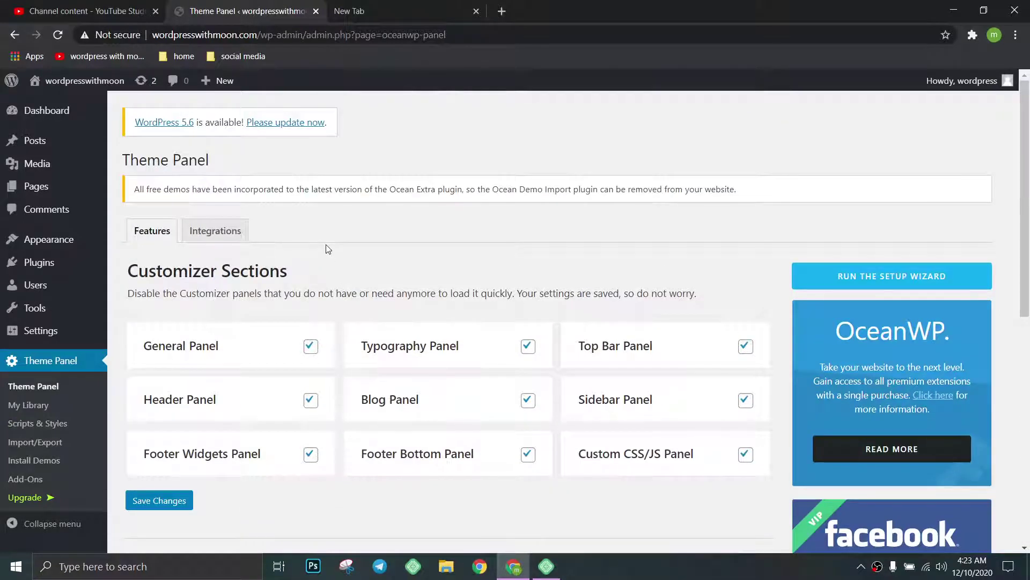
Step: Browse the Install Demos library and open the Travel demo's import dialog
{"action": "left_click", "coordinate": [42, 463]}
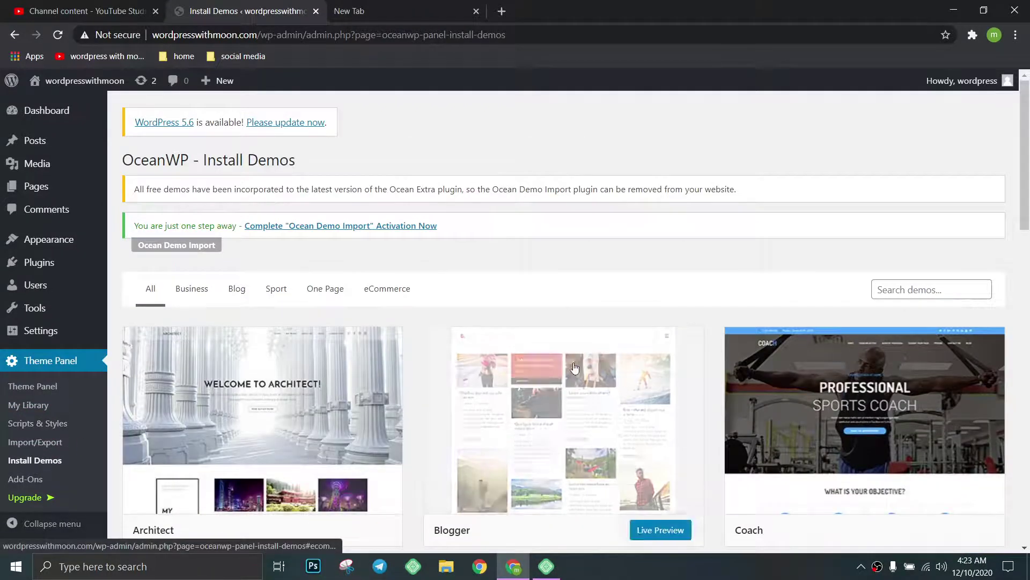
{"action": "scroll", "coordinate": [883, 406], "scroll_direction": "down", "scroll_amount": 2}
{"action": "scroll", "coordinate": [882, 405], "scroll_direction": "down", "scroll_amount": 4}
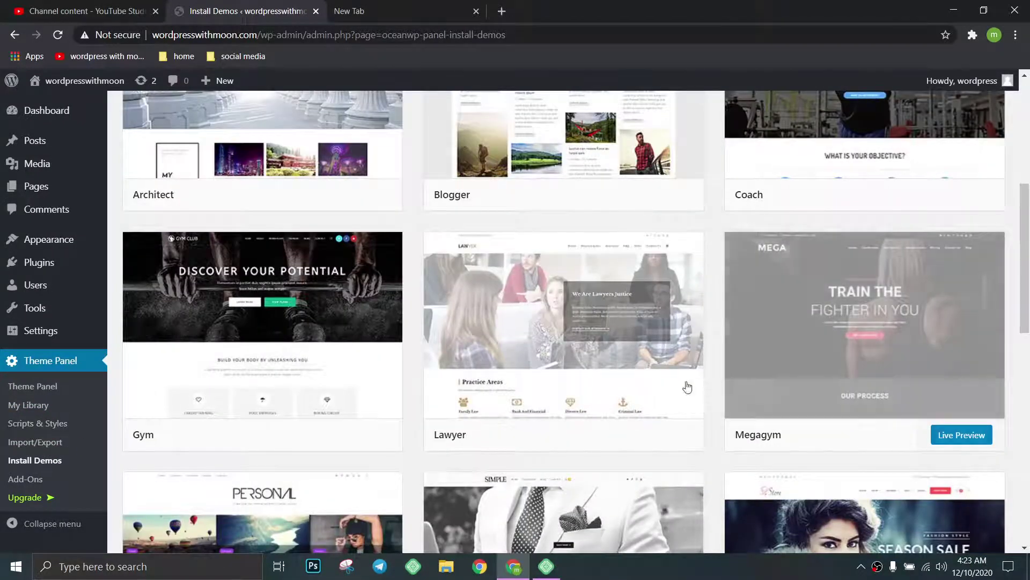
{"action": "scroll", "coordinate": [525, 385], "scroll_direction": "down", "scroll_amount": 11}
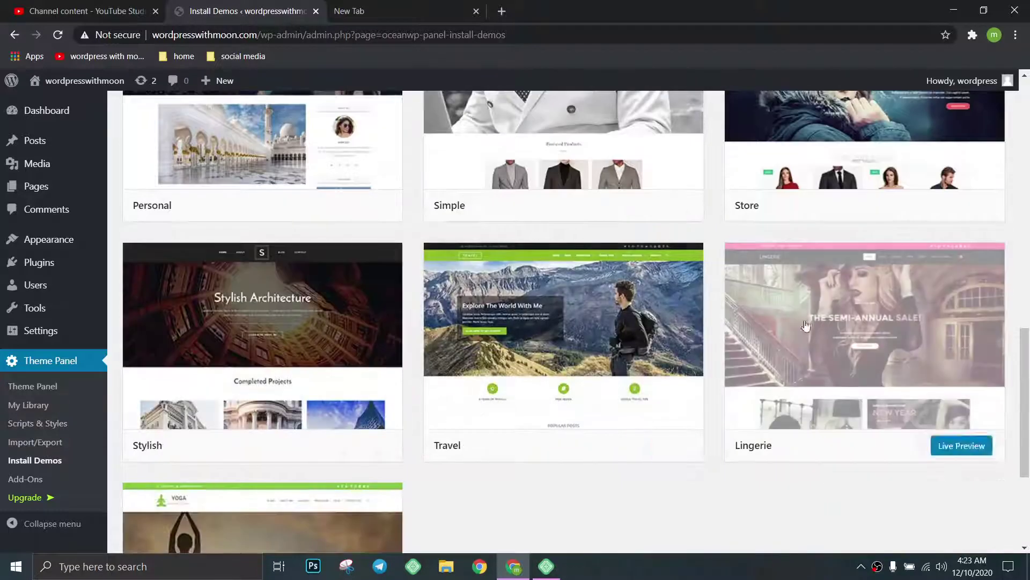
{"action": "scroll", "coordinate": [416, 400], "scroll_direction": "up", "scroll_amount": 17}
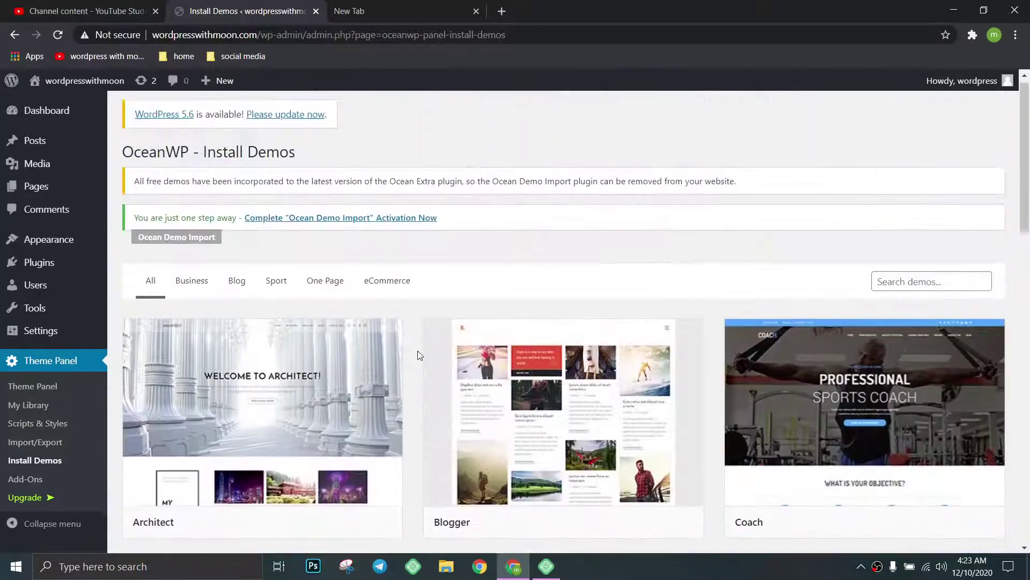
{"action": "scroll", "coordinate": [509, 454], "scroll_direction": "down", "scroll_amount": 7}
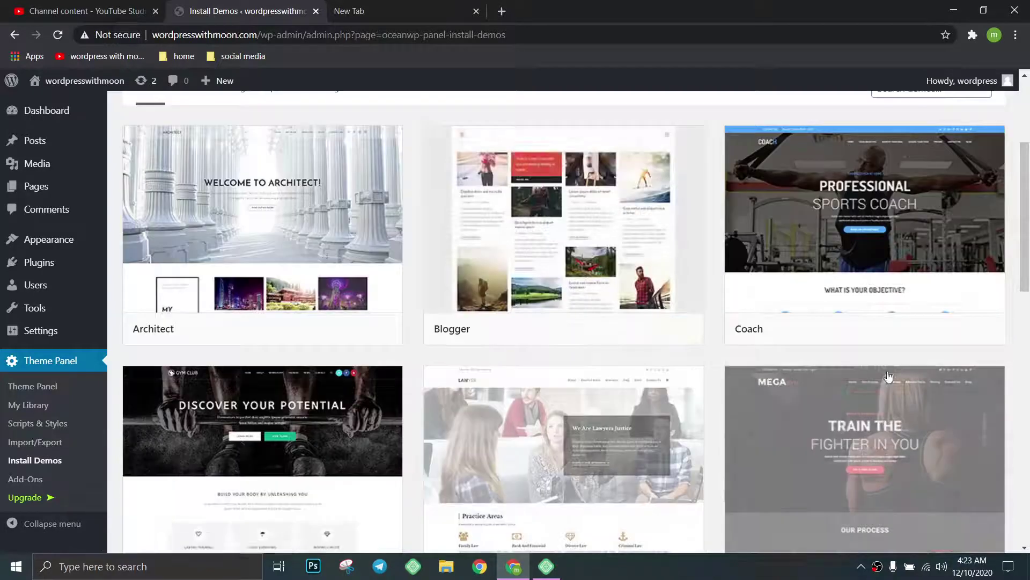
{"action": "scroll", "coordinate": [509, 454], "scroll_direction": "down", "scroll_amount": 10}
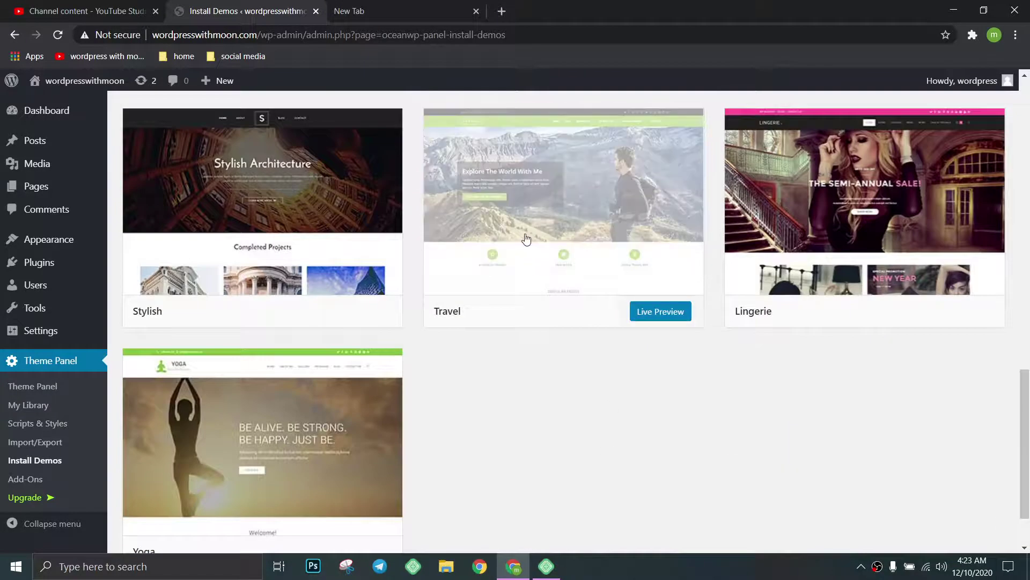
{"action": "left_click", "coordinate": [543, 253]}
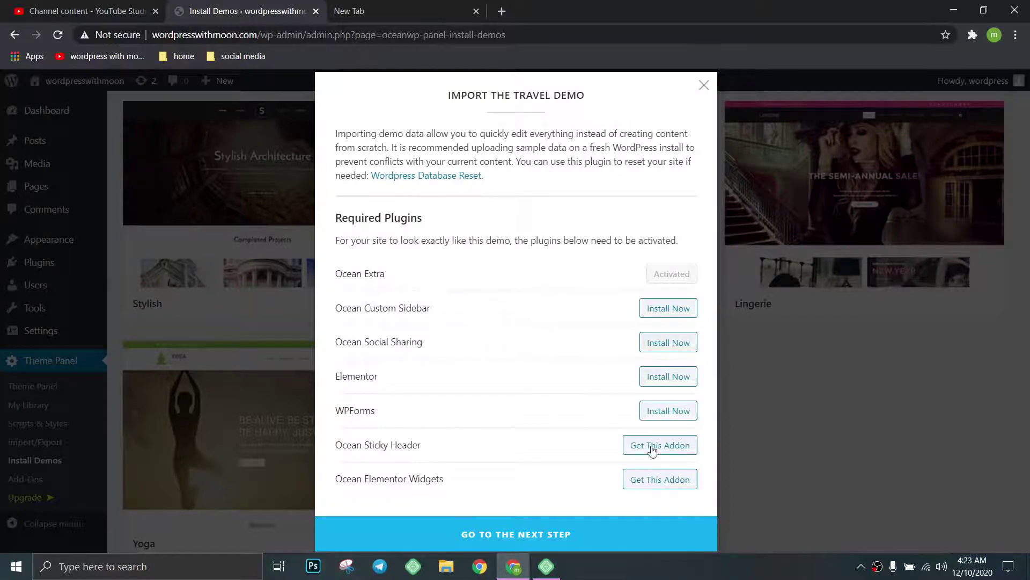
Step: Install the Travel demo with all import options checked, then close the extra site tab
{"action": "left_click", "coordinate": [490, 543]}
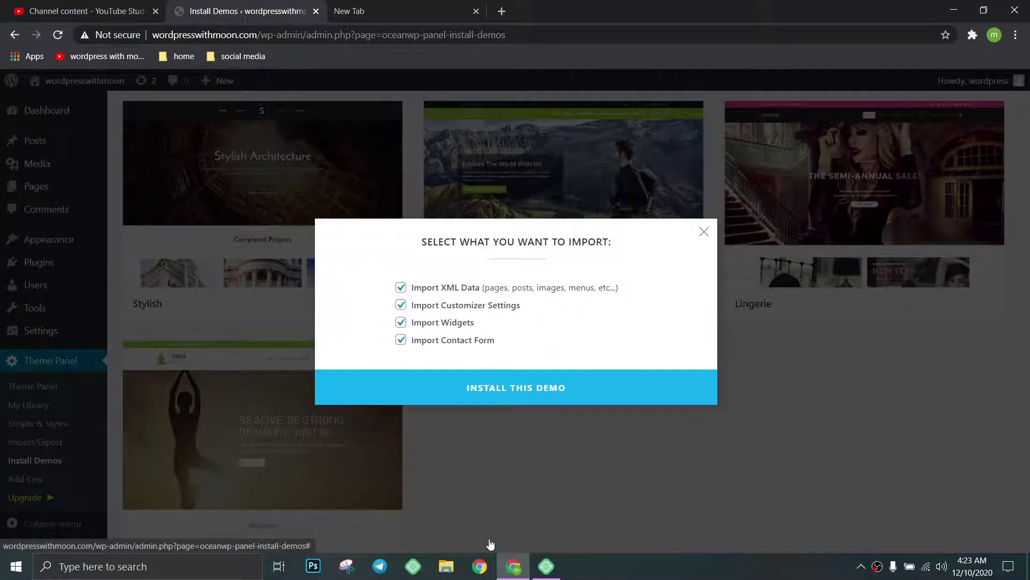
{"action": "left_click", "coordinate": [504, 400]}
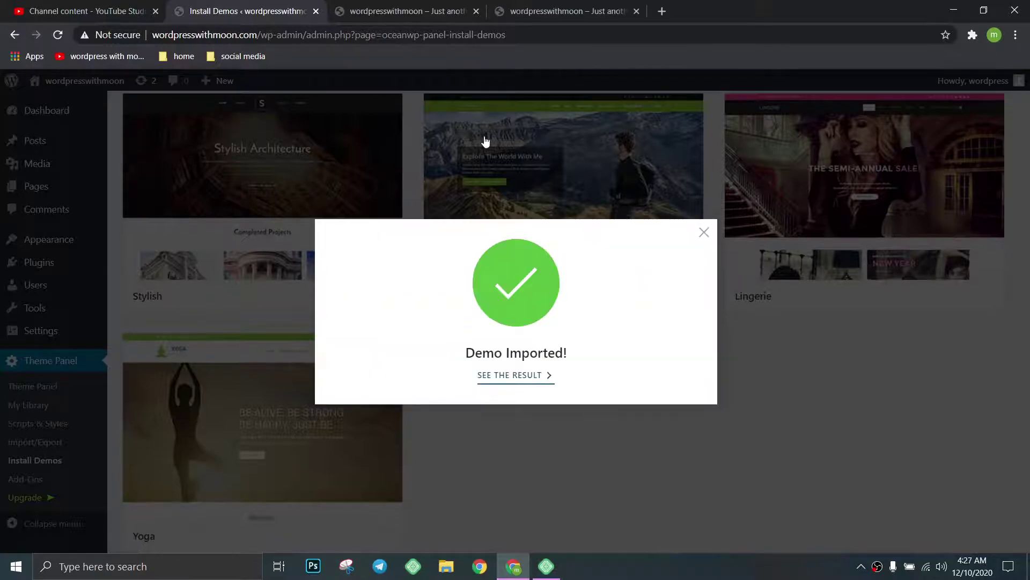
{"action": "left_click", "coordinate": [477, 12]}
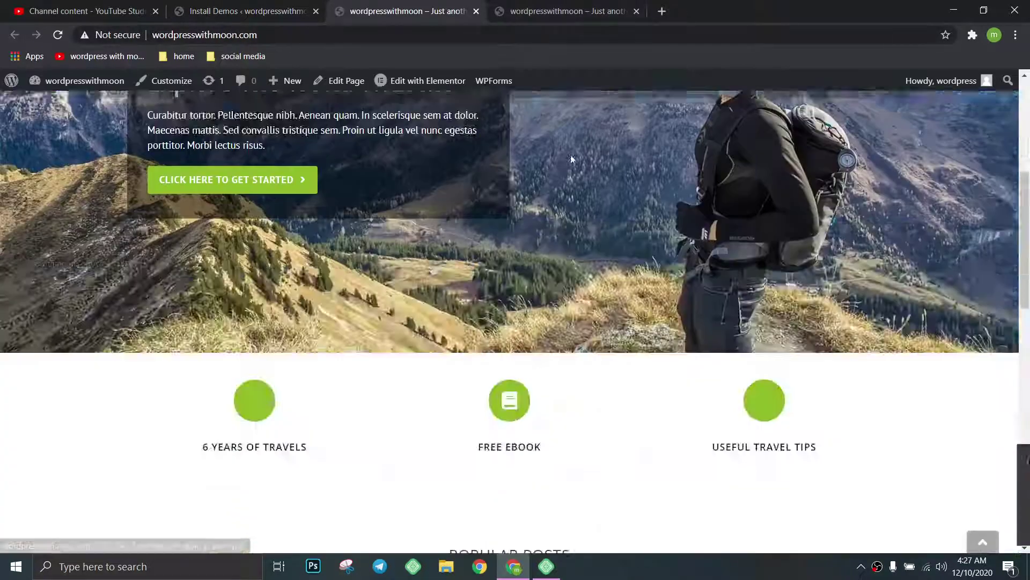
Step: Reload the live Travel homepage, scroll through the Blog page, then switch to the YouTube Studio tab
{"action": "scroll", "coordinate": [571, 155], "scroll_direction": "up", "scroll_amount": 15}
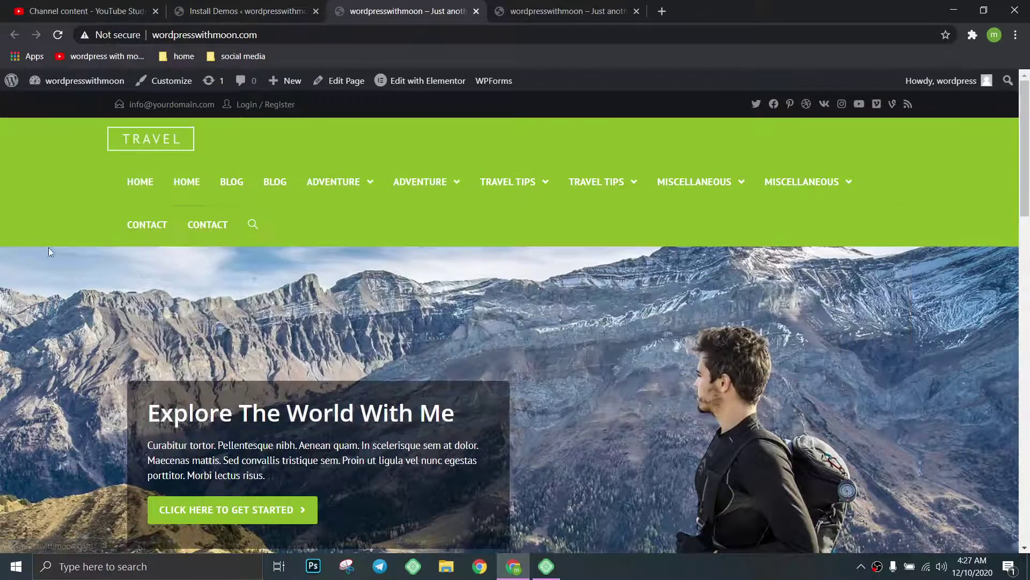
{"action": "scroll", "coordinate": [149, 347], "scroll_direction": "down", "scroll_amount": 20}
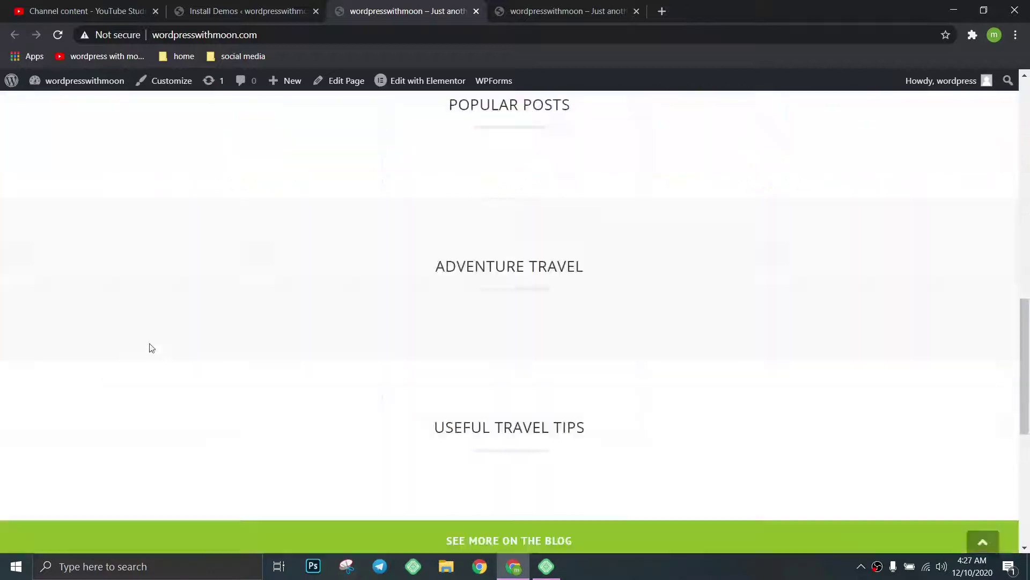
{"action": "key", "text": "F5"}
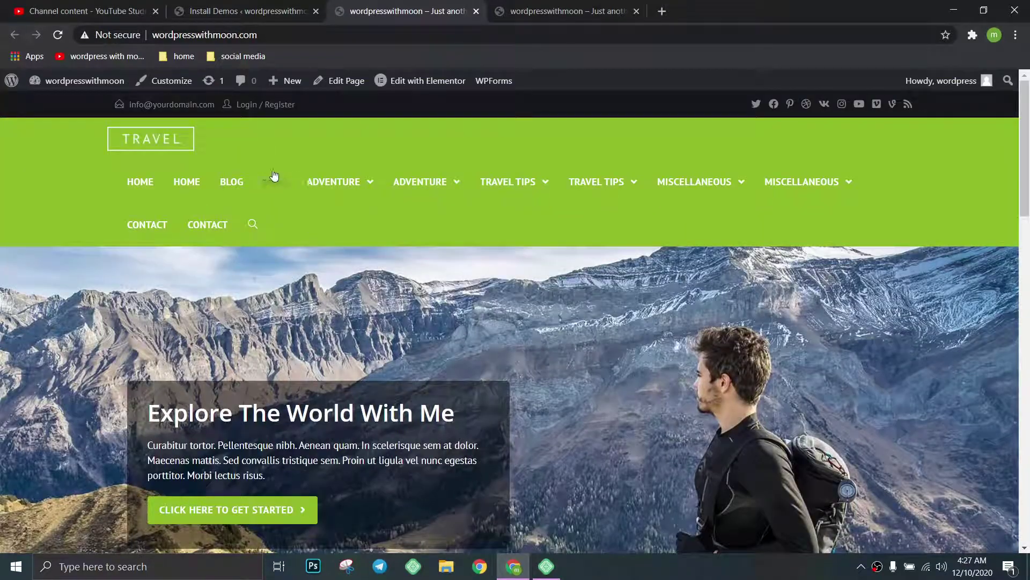
{"action": "left_click", "coordinate": [275, 182]}
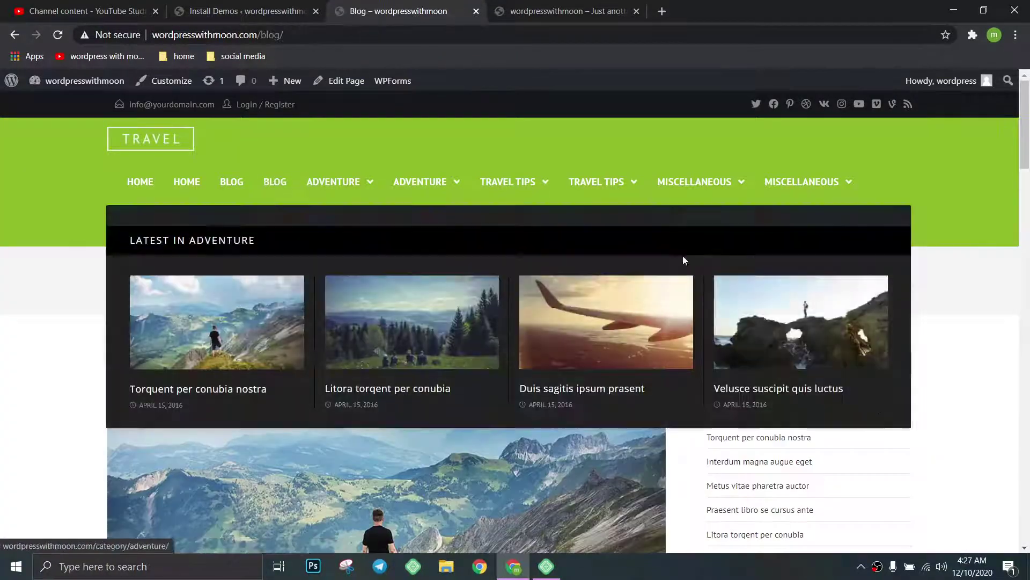
{"action": "scroll", "coordinate": [725, 342], "scroll_direction": "down", "scroll_amount": 5}
{"action": "scroll", "coordinate": [402, 378], "scroll_direction": "down", "scroll_amount": 10}
{"action": "scroll", "coordinate": [408, 322], "scroll_direction": "up", "scroll_amount": 20}
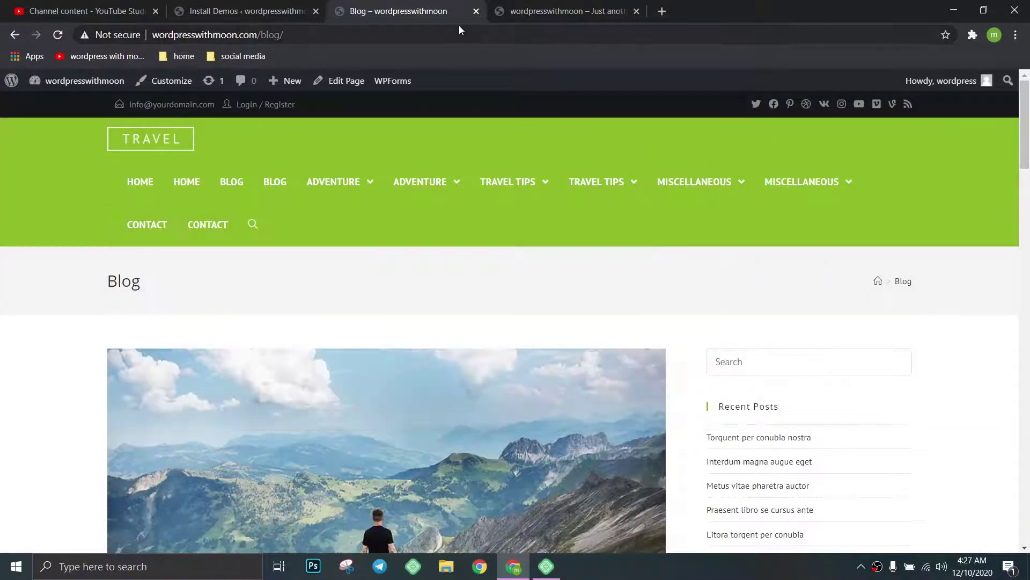
{"action": "left_click", "coordinate": [60, 6]}
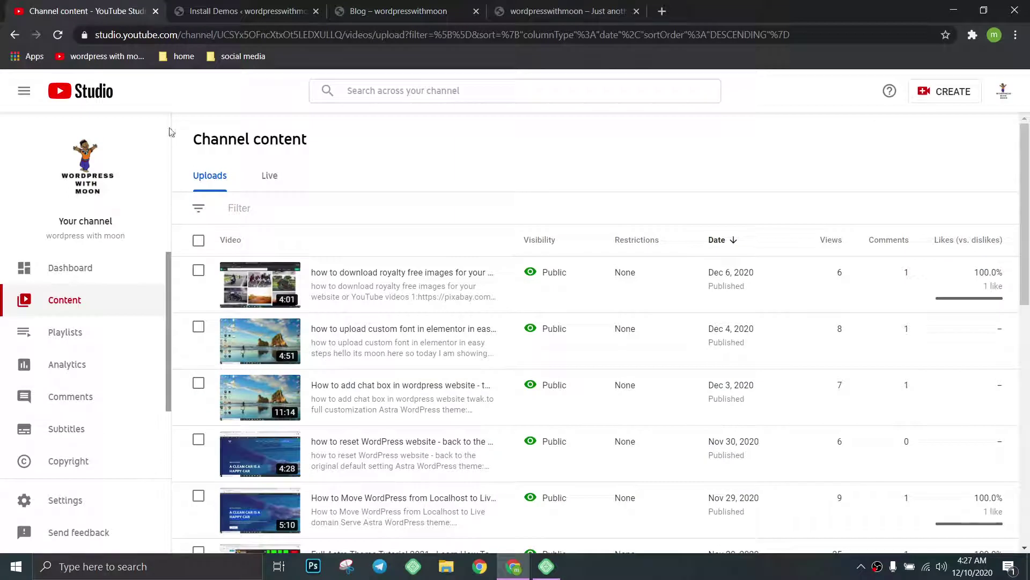
Step: Go from Studio to the channel's public Videos page and select the channel name
{"action": "left_click", "coordinate": [79, 100]}
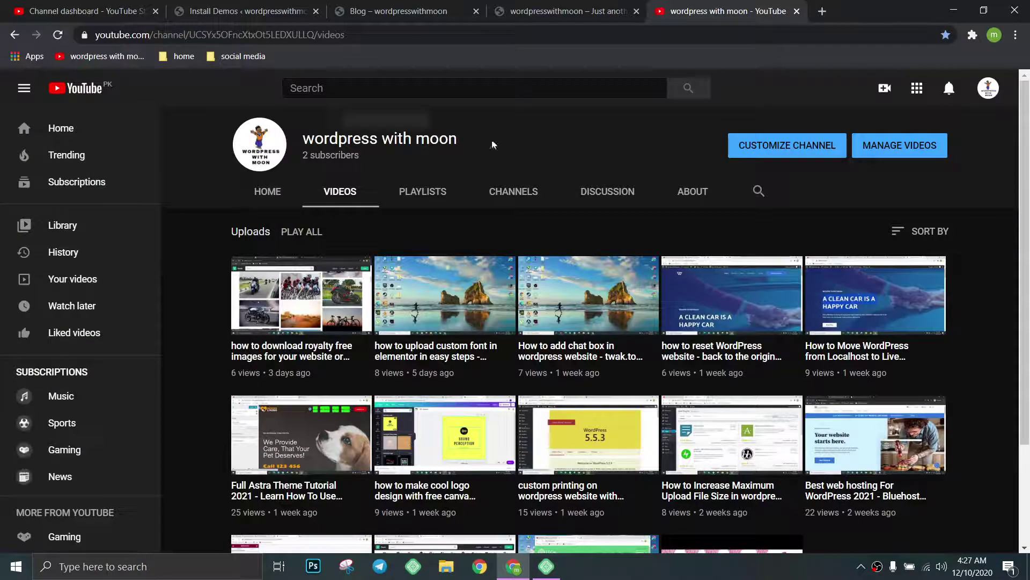
{"action": "left_click_drag", "start_coordinate": [458, 140], "coordinate": [303, 139]}
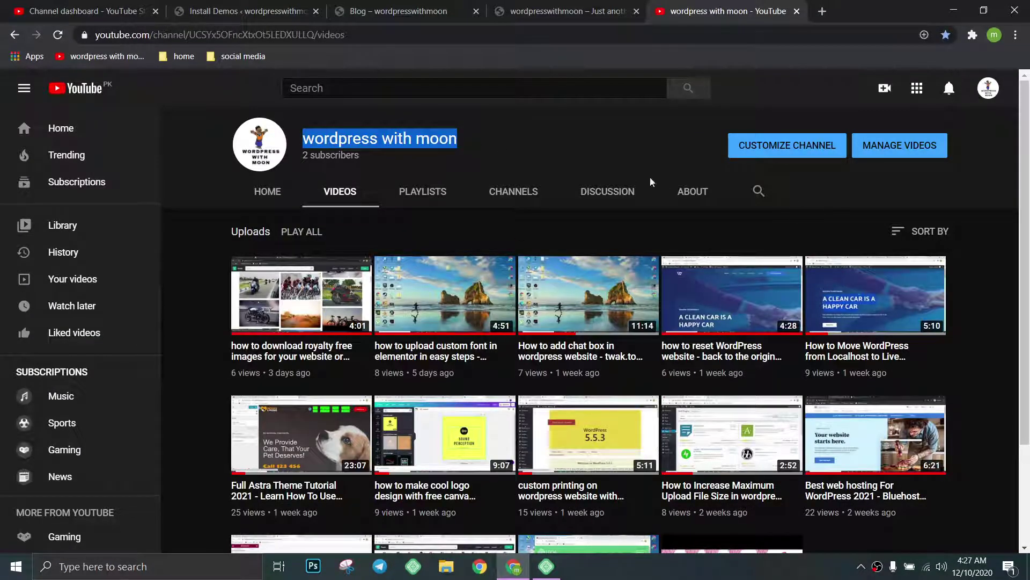